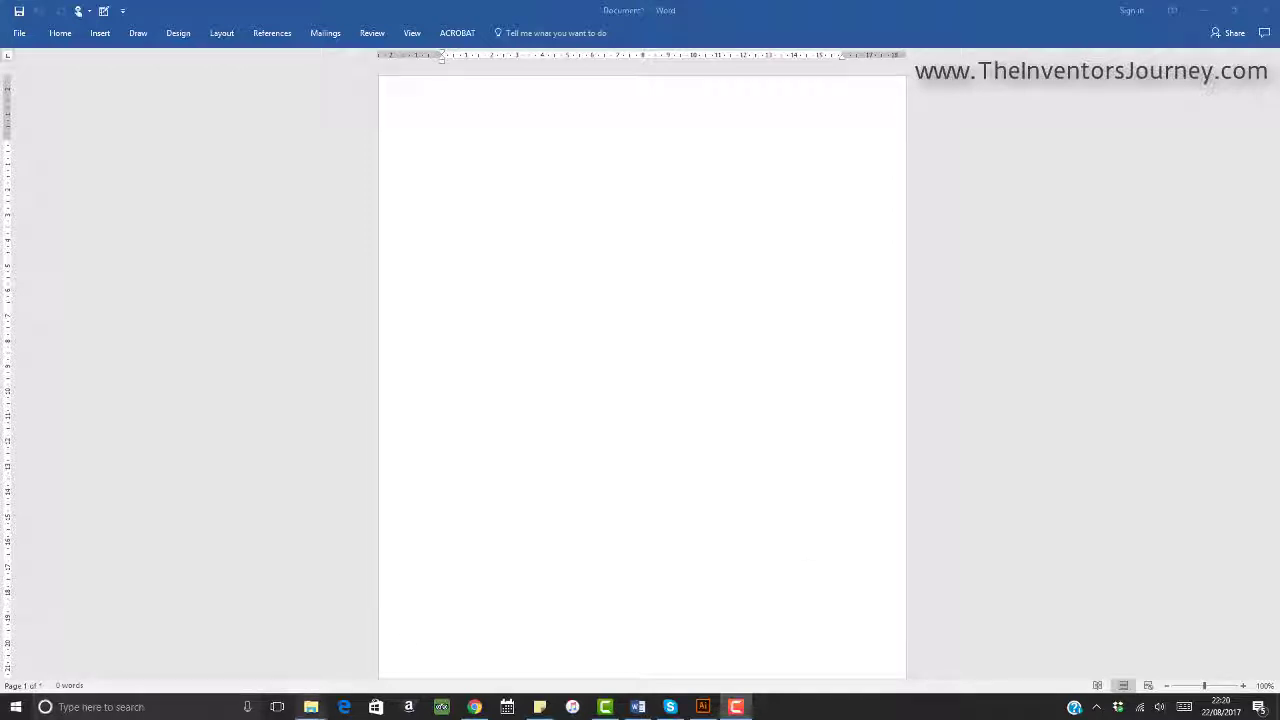
Step: In File Explorer, open the 1. DESCRIPTION folder and select the Penetrator Specification PDF
mouse_move(315, 708)
click(369, 667)
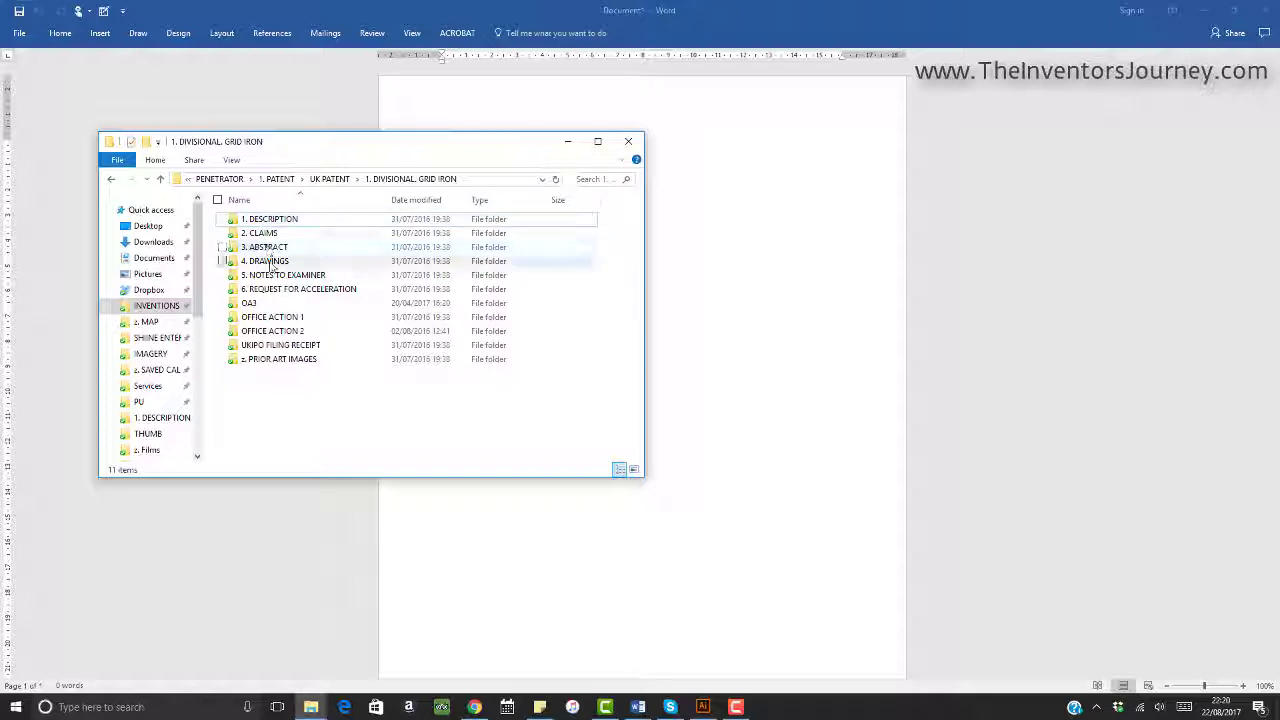
click(276, 222)
double_click(277, 224)
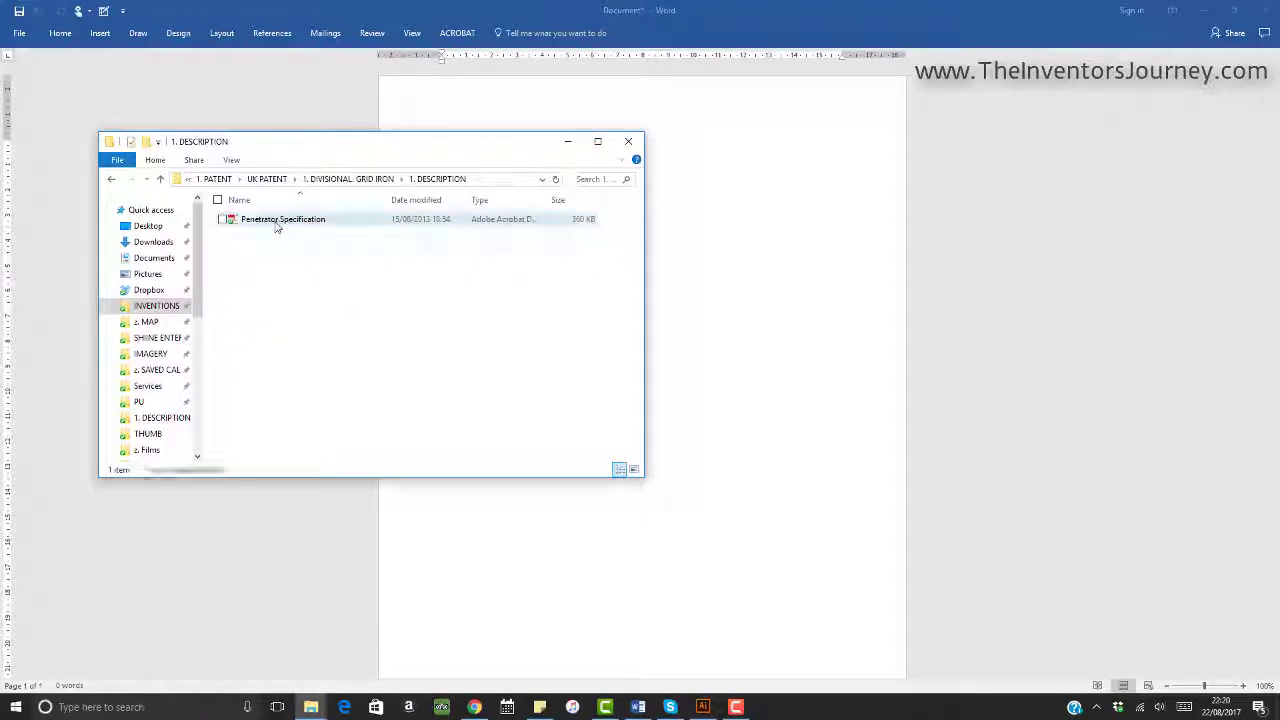
click(277, 224)
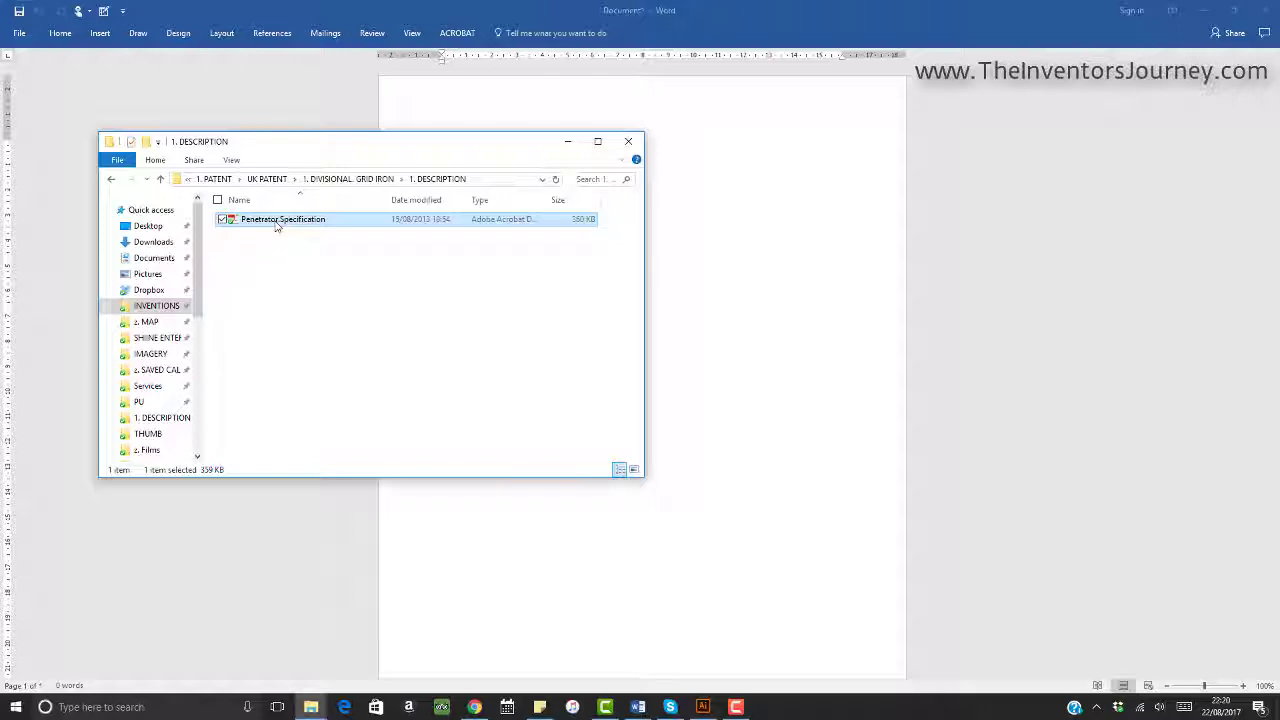
Step: Open Penetrator Specification in Acrobat and move its window to the left of the screen
double_click(277, 224)
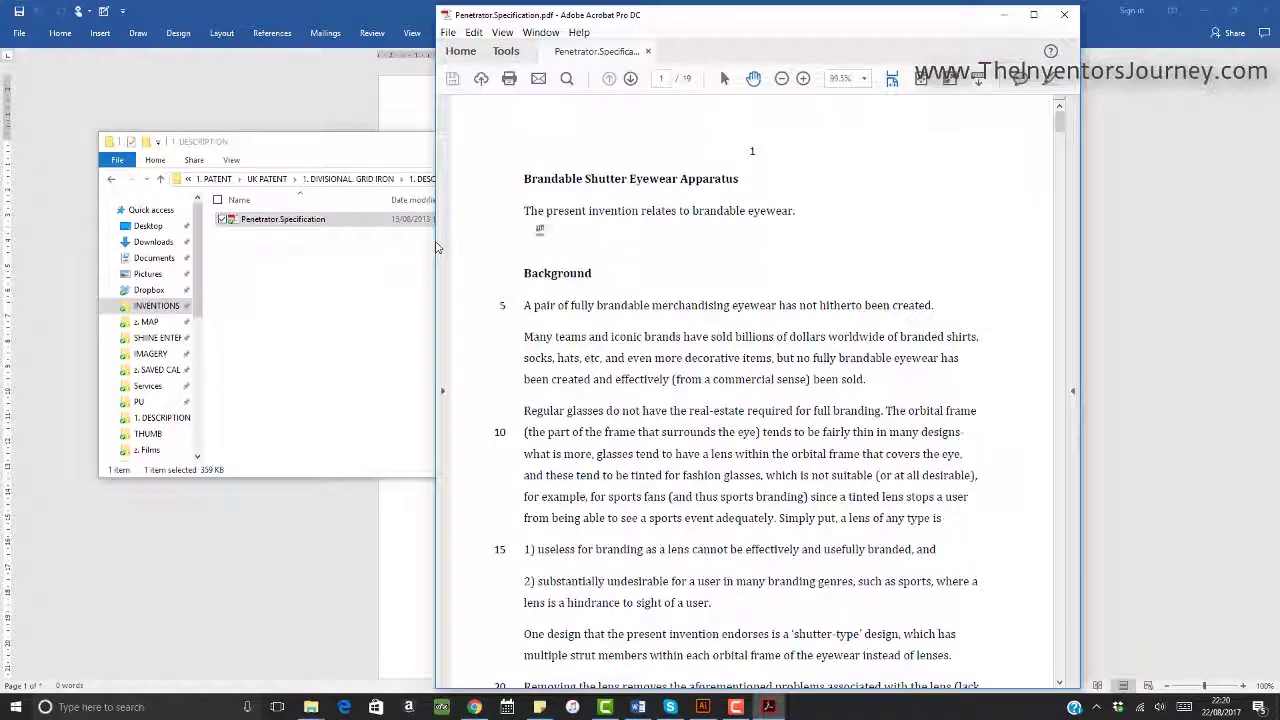
drag(663, 17, 228, 15)
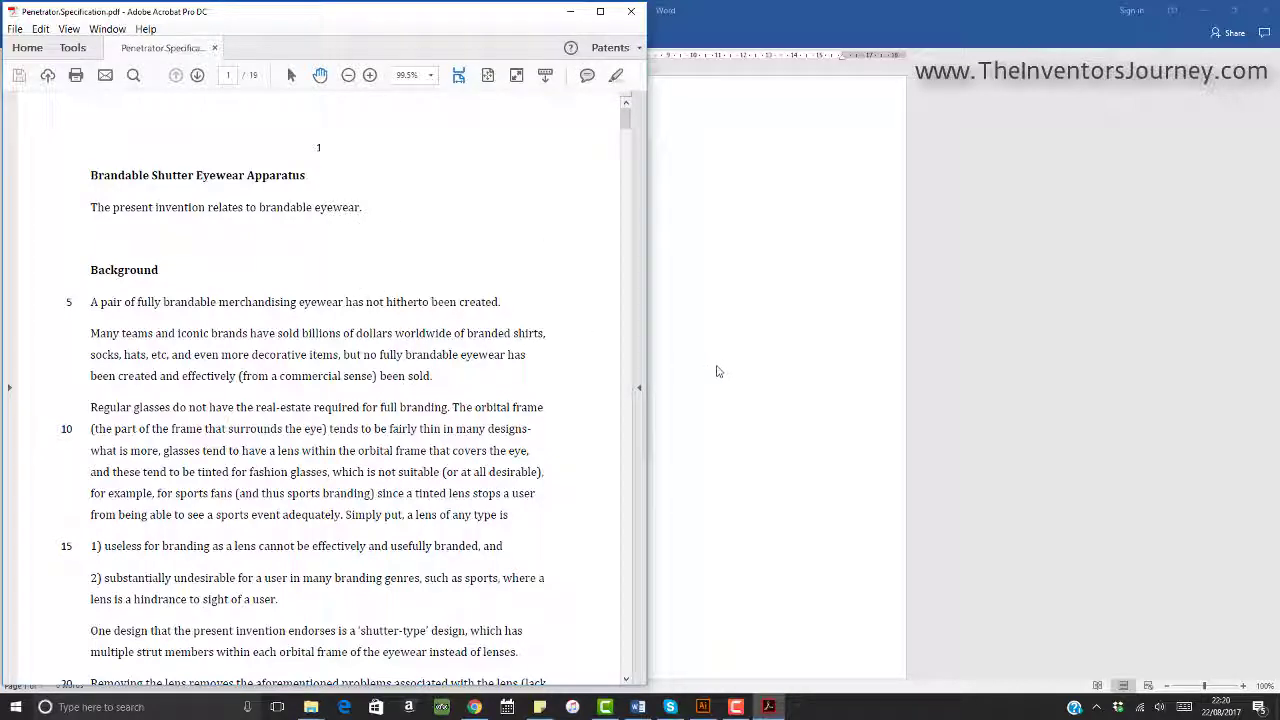
Step: Go up to the patent folder, enter 4. DRAWINGS, and open Penetrator.Drawings in Acrobat
click(314, 708)
click(377, 645)
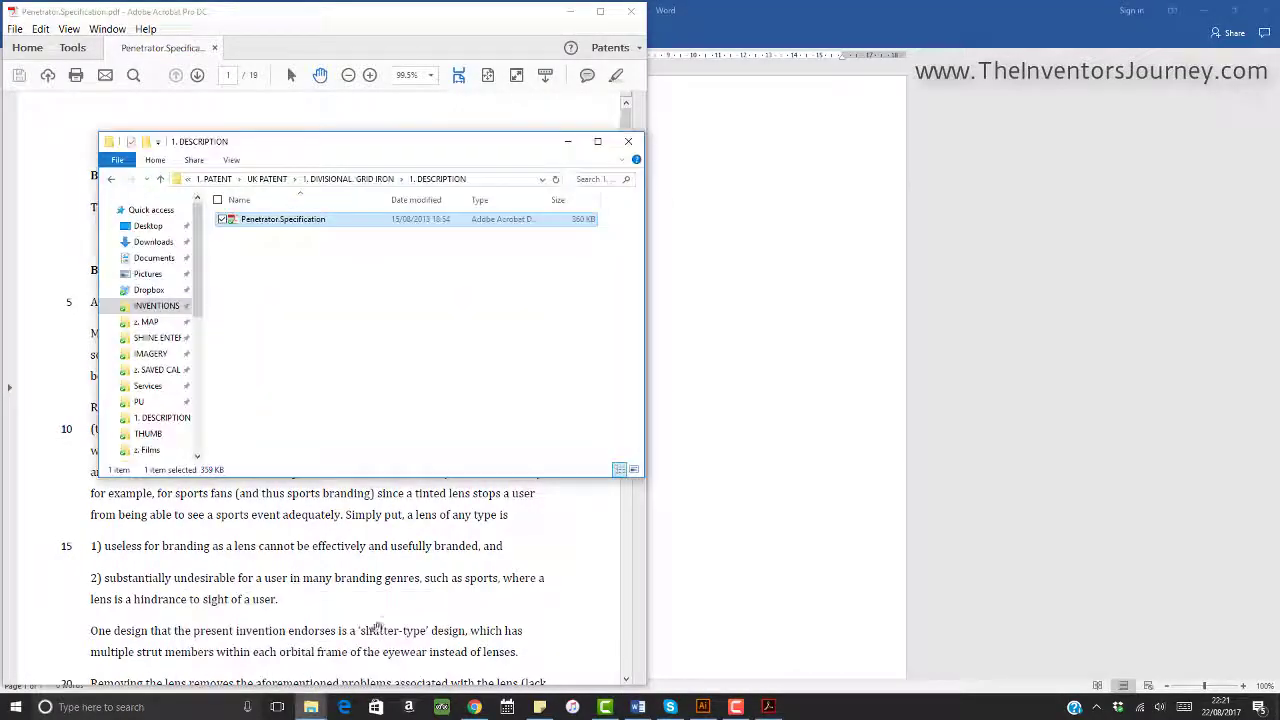
click(350, 179)
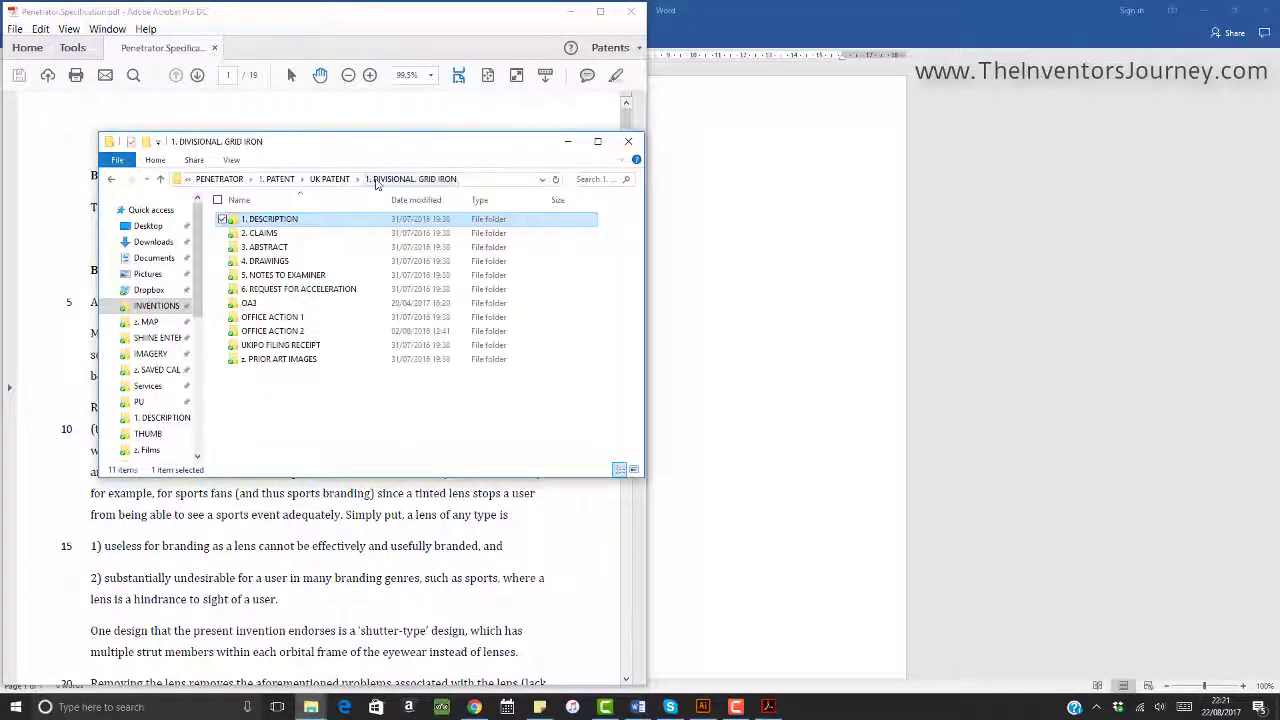
double_click(265, 261)
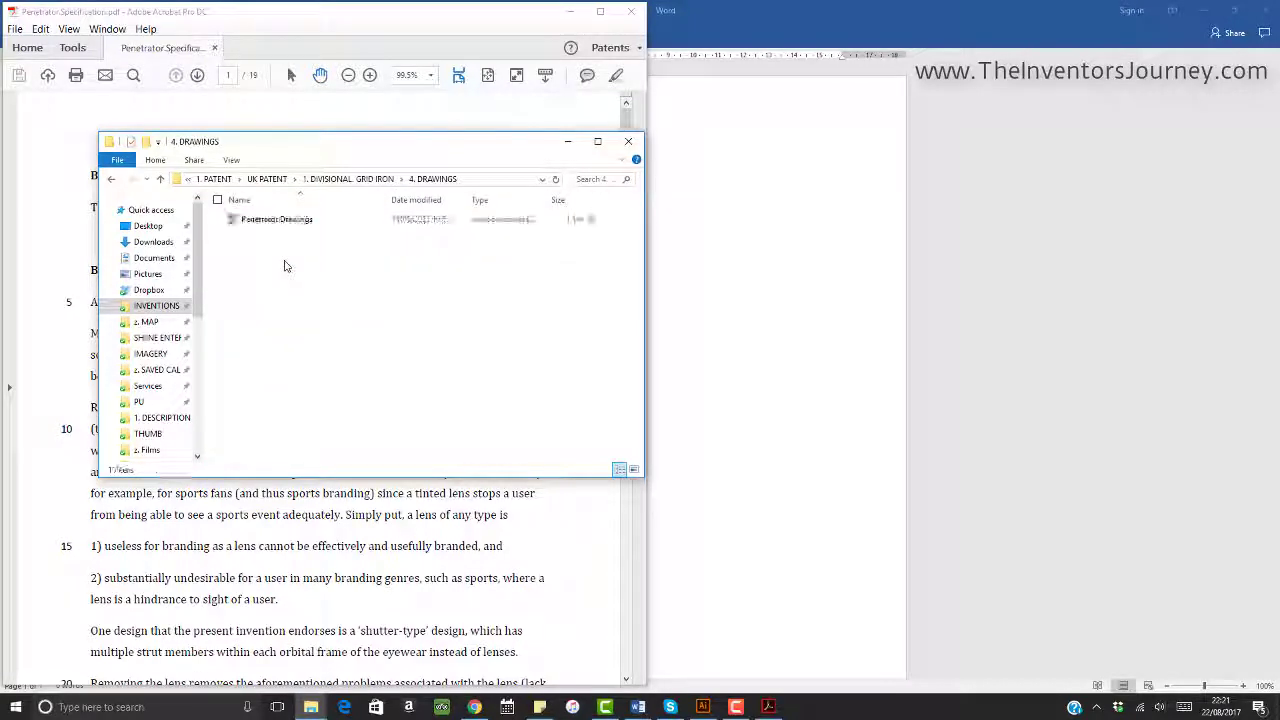
click(291, 221)
double_click(291, 222)
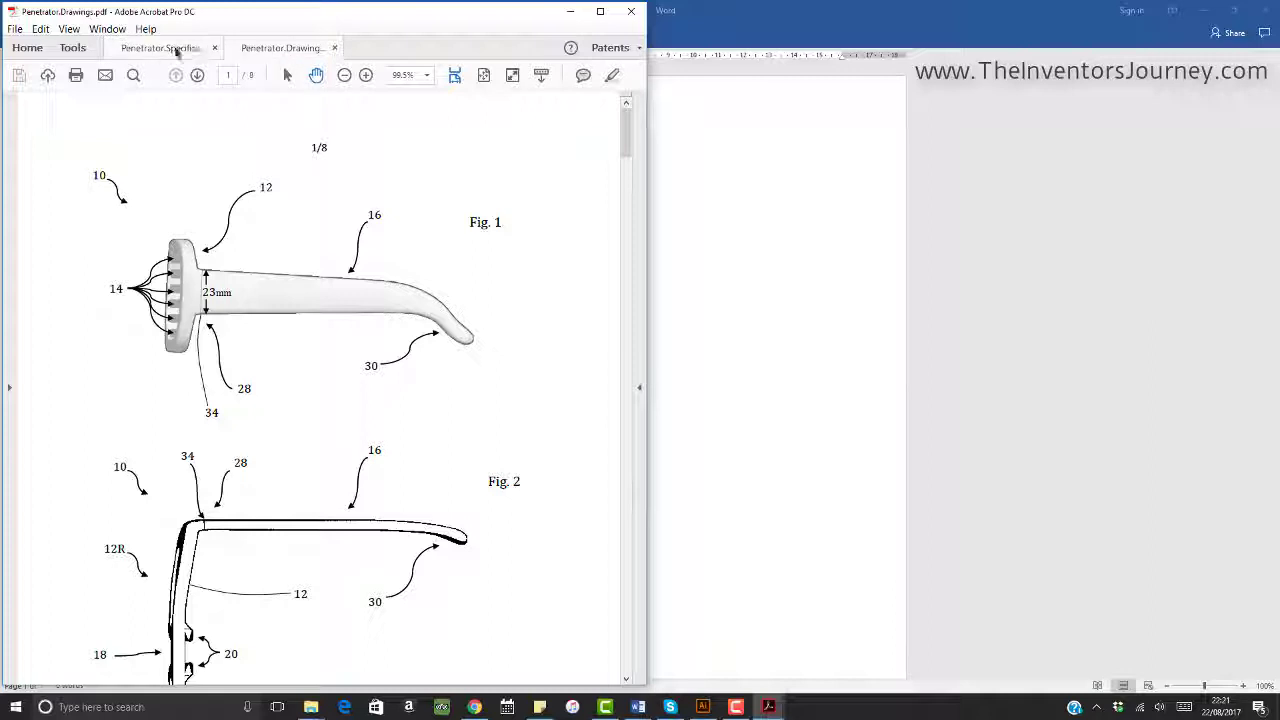
Step: Switch to the Penetrator.Specification tab and scroll to page 7 on strut members 14
click(176, 50)
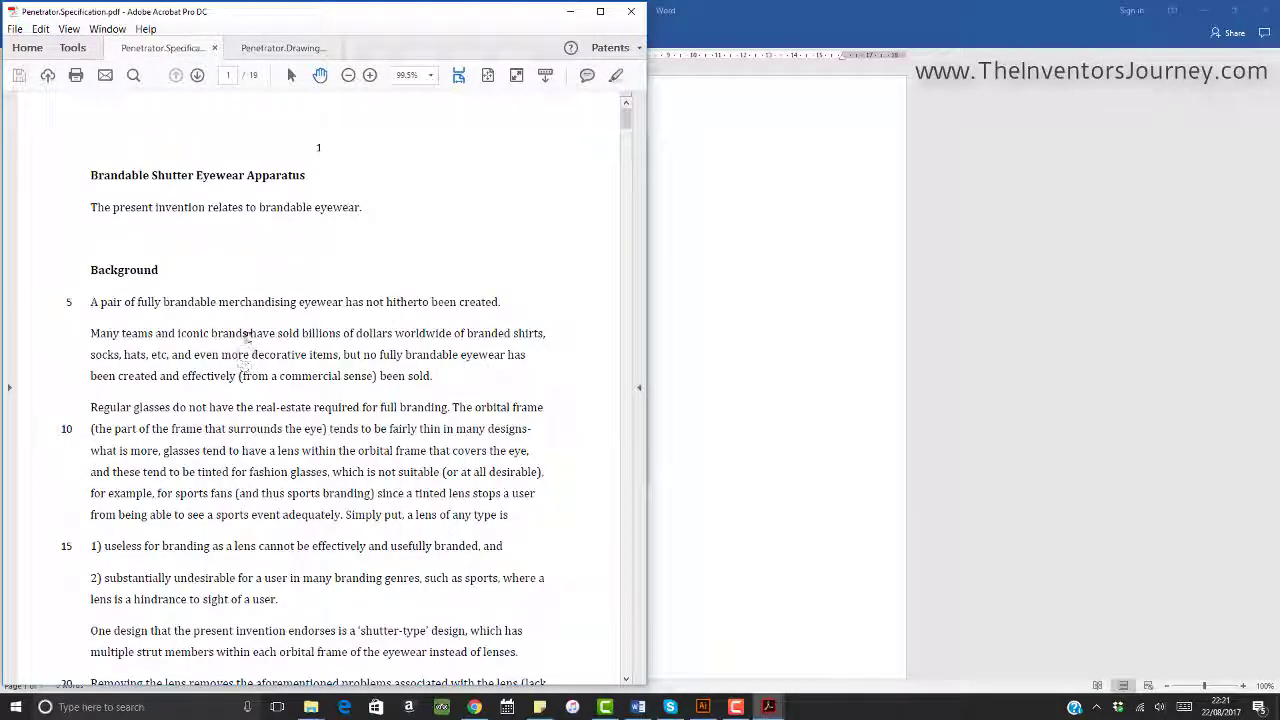
drag(627, 122, 622, 313)
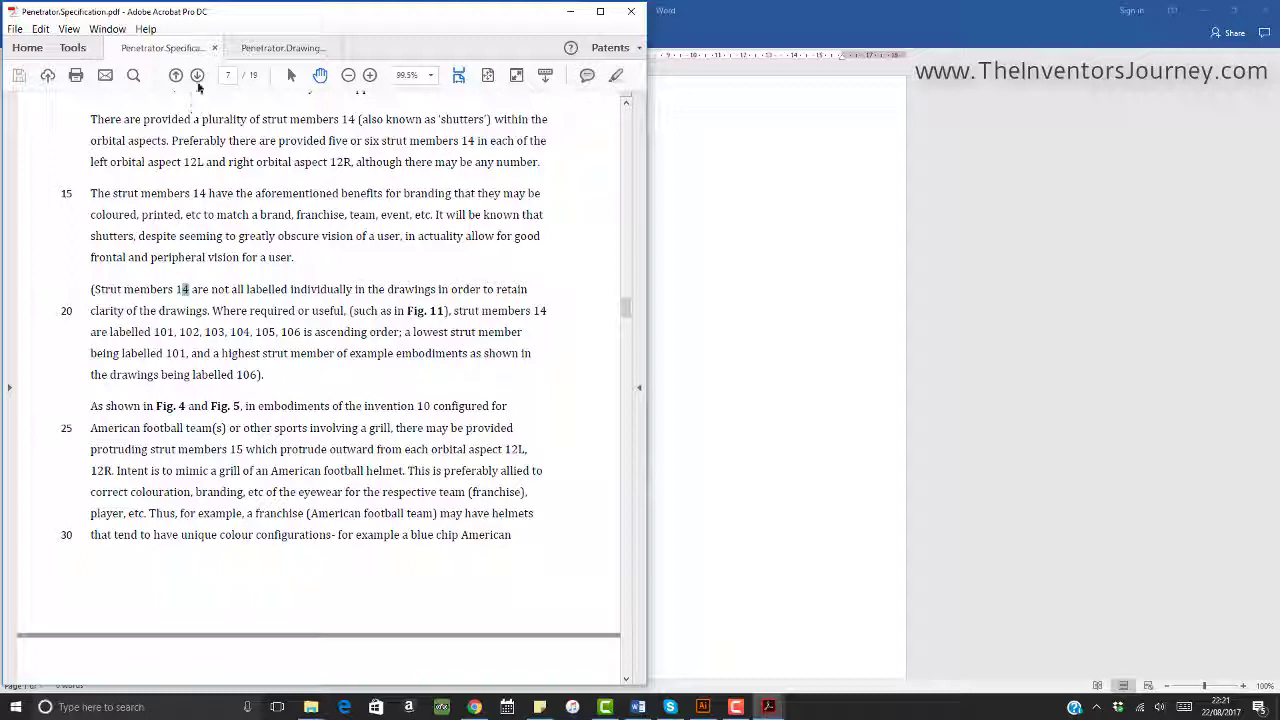
Step: Alternate between the Specification and Drawings tabs, ending on Fig. 1 of the drawings
click(283, 47)
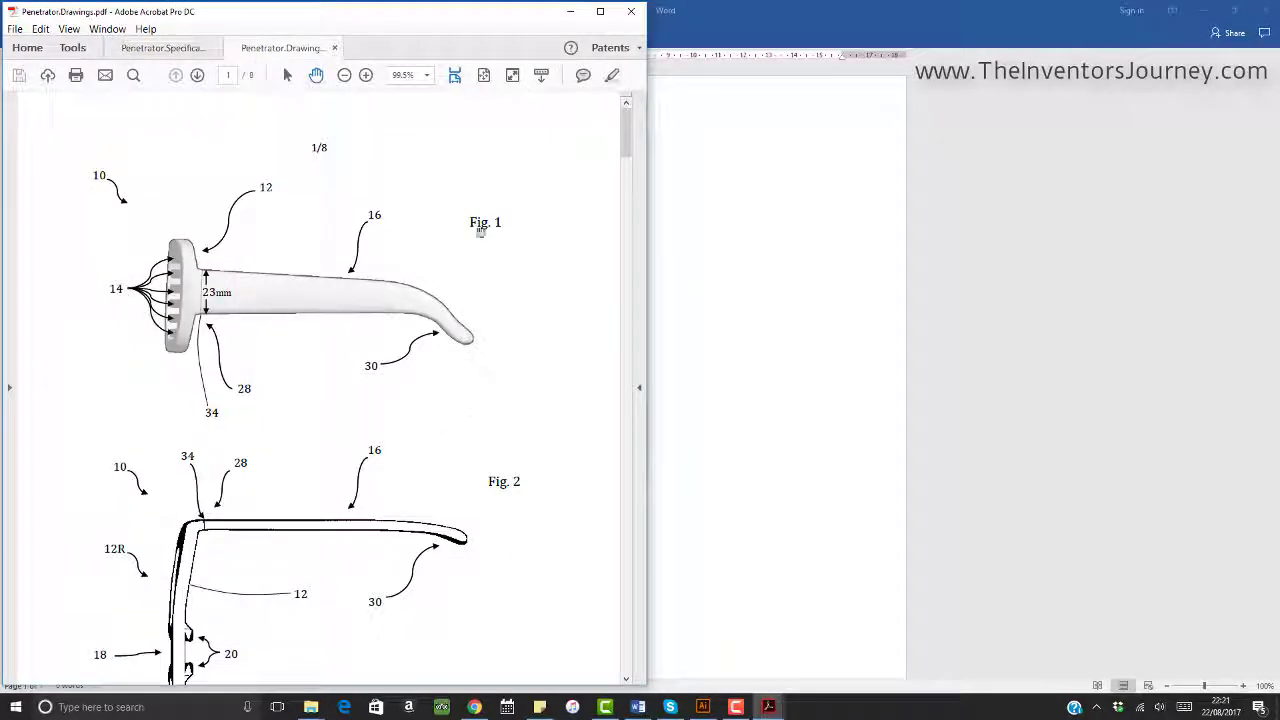
click(171, 48)
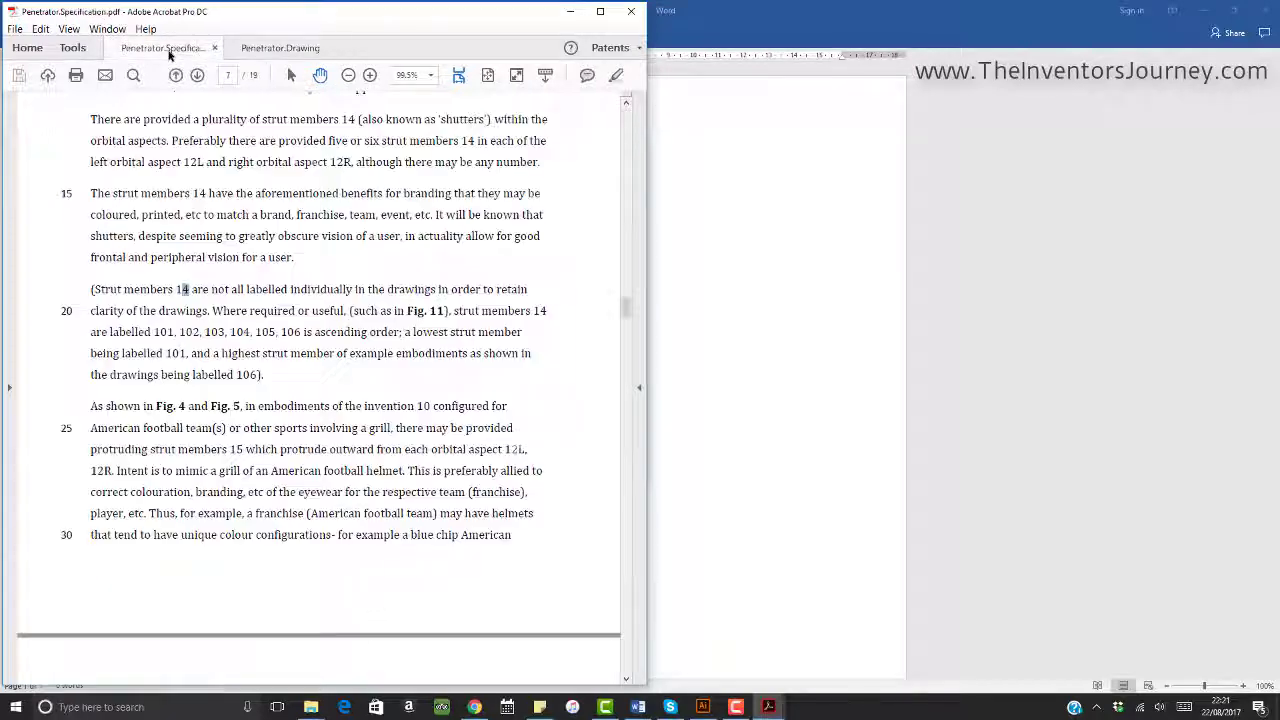
click(280, 48)
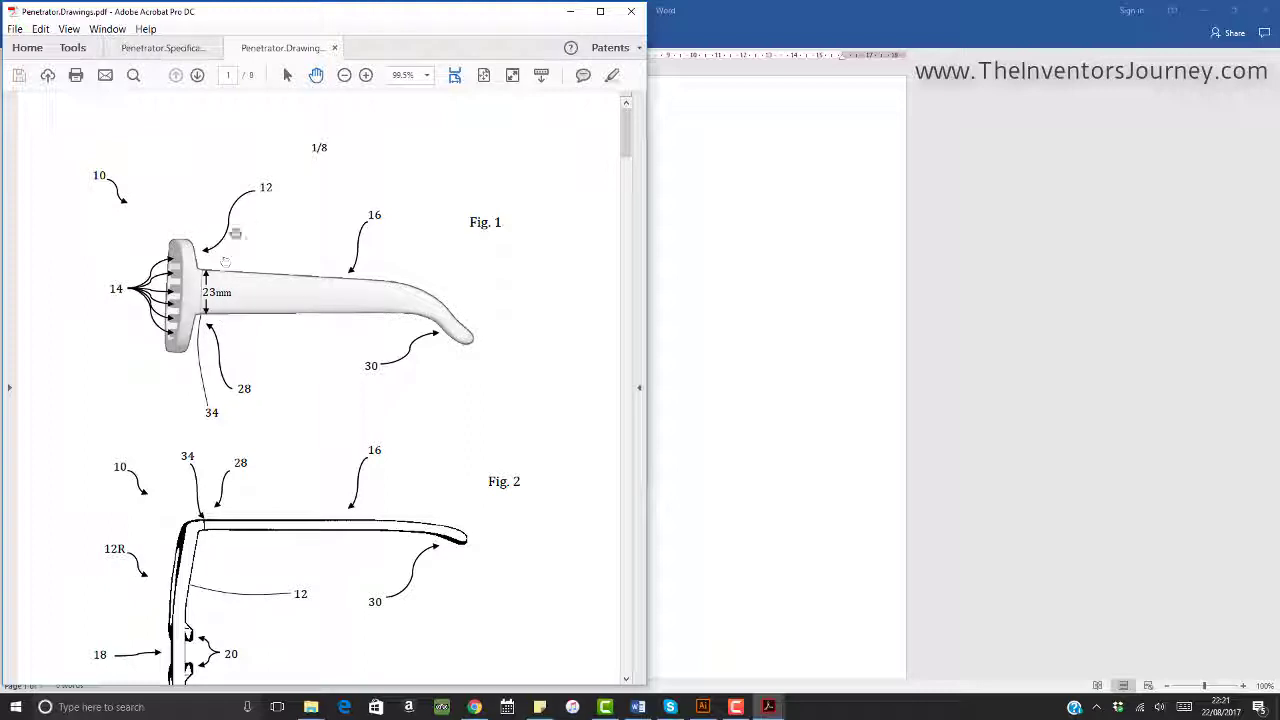
click(174, 48)
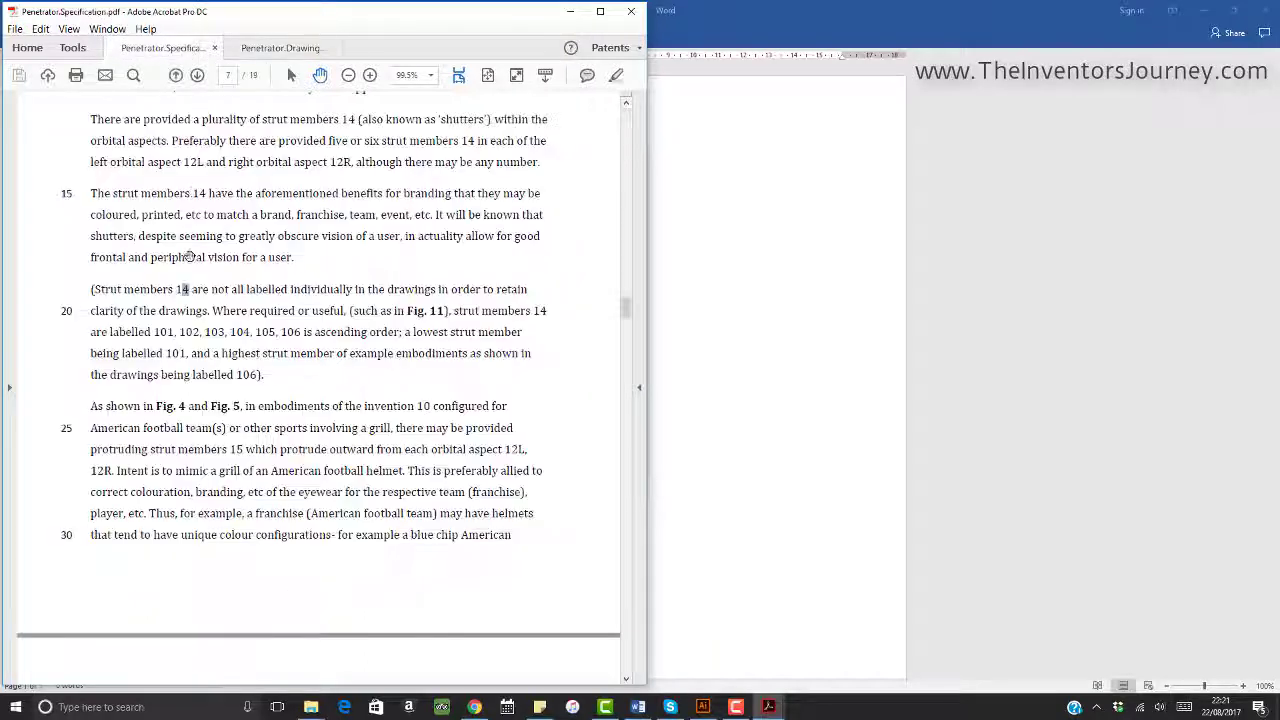
click(283, 50)
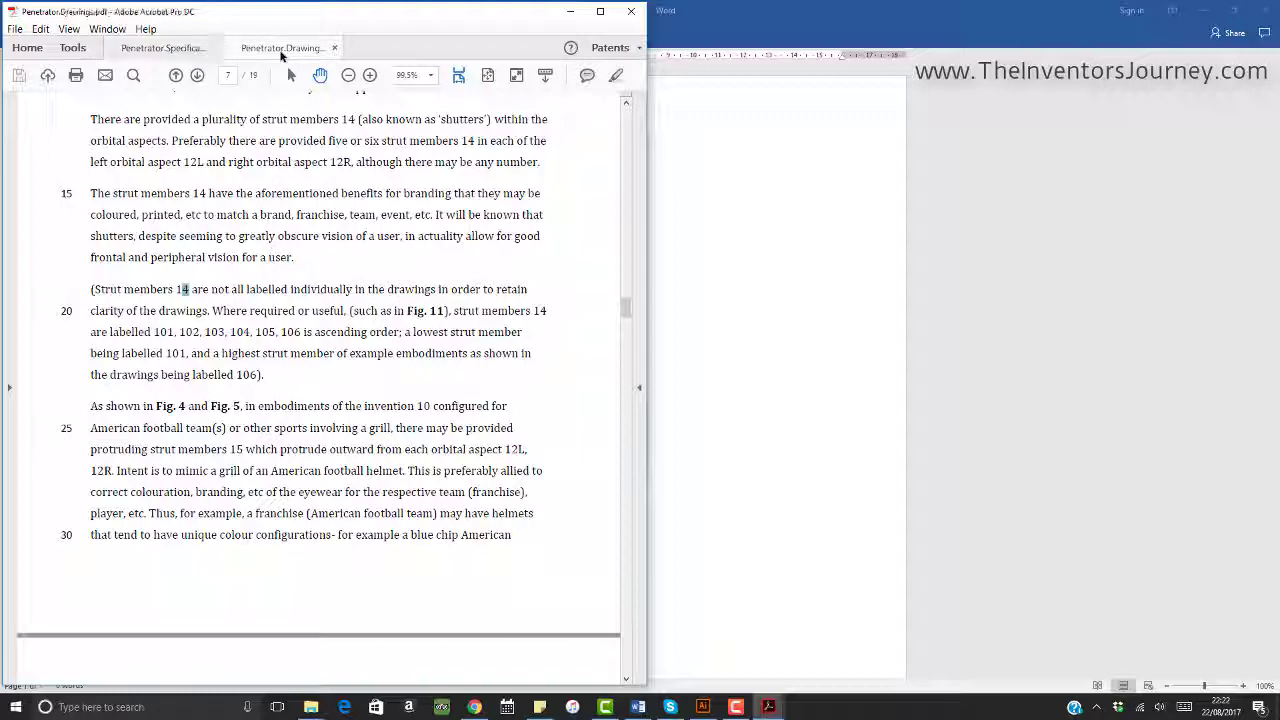
click(181, 52)
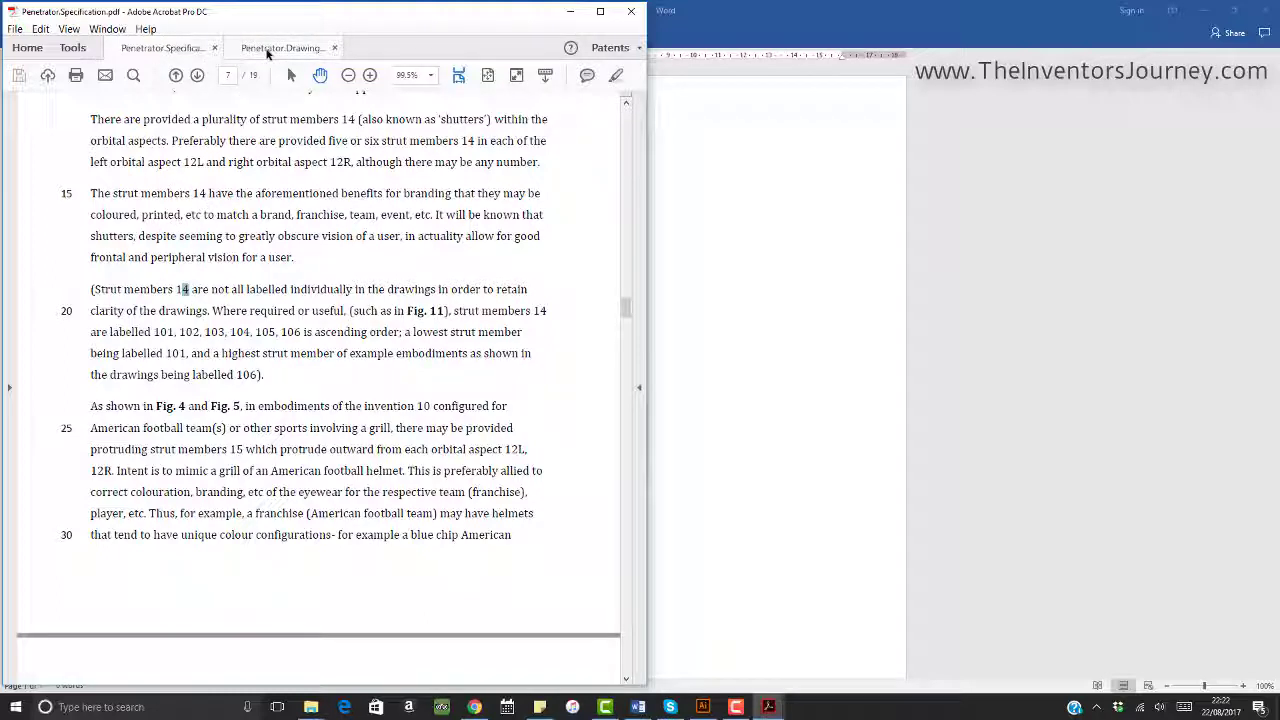
click(268, 50)
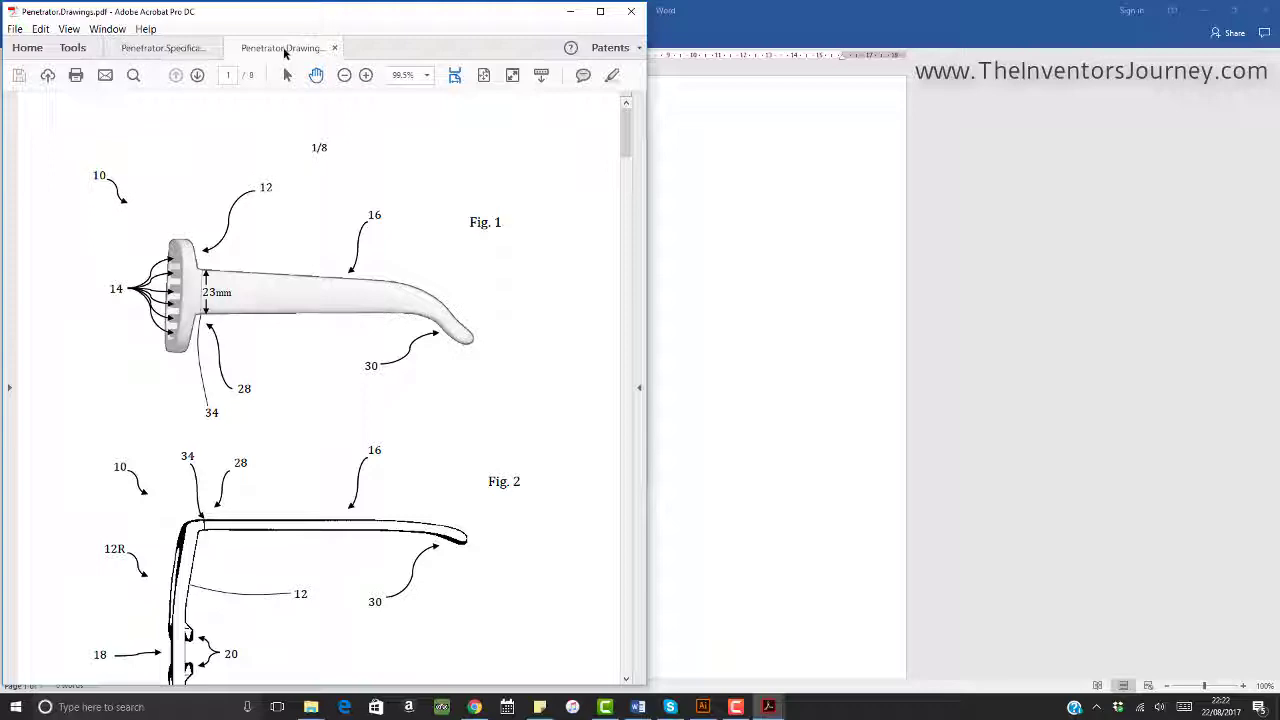
Step: Detach the Penetrator.Drawings tab into its own window on the right
drag(285, 52, 683, 16)
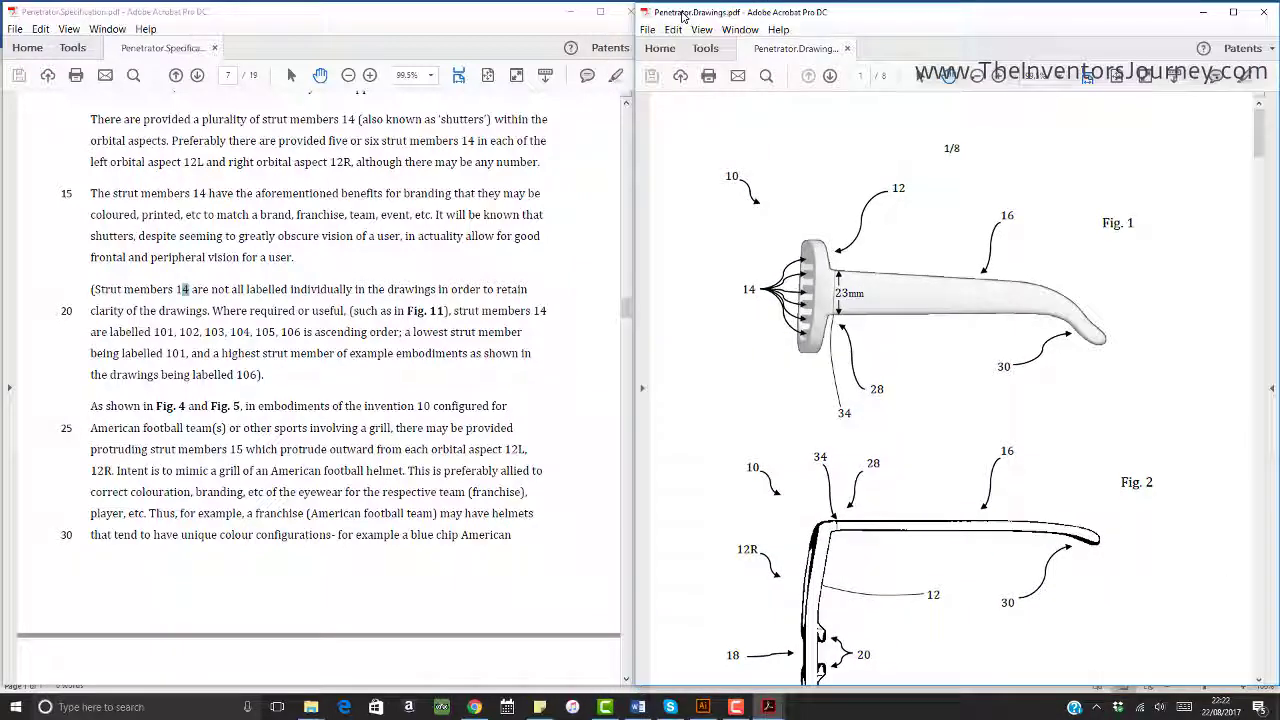
click(626, 308)
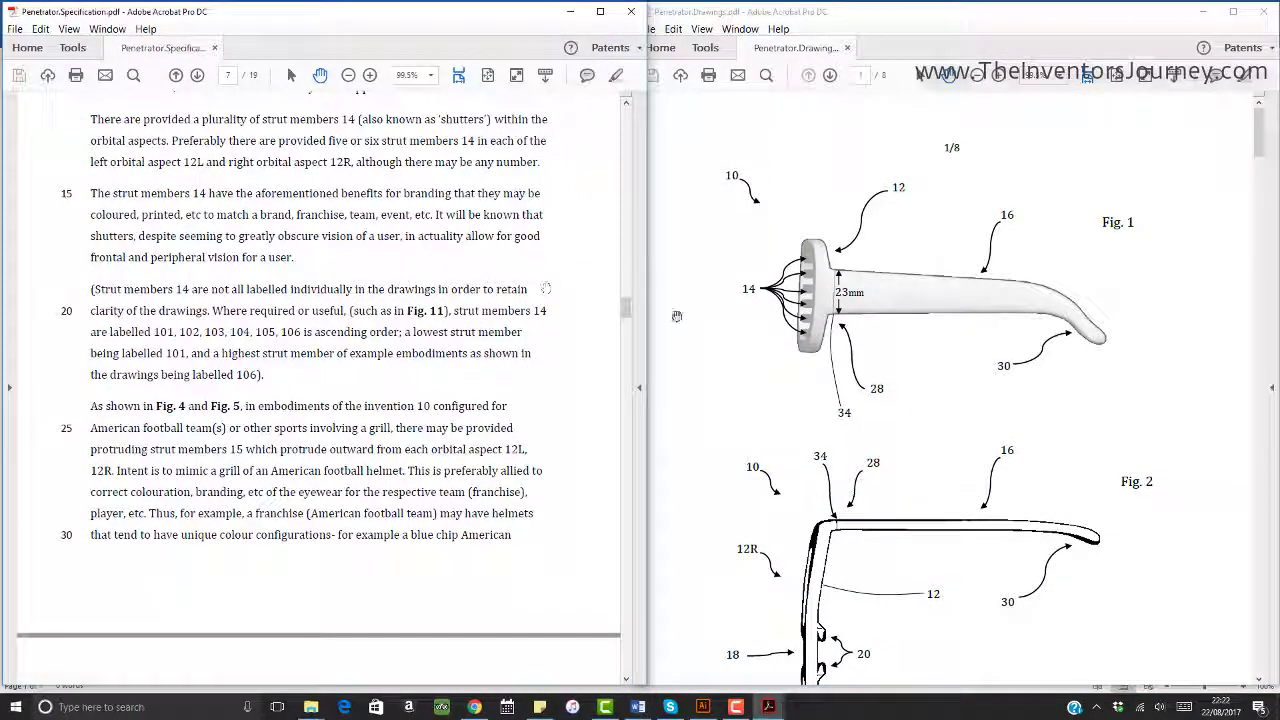
drag(648, 318, 532, 331)
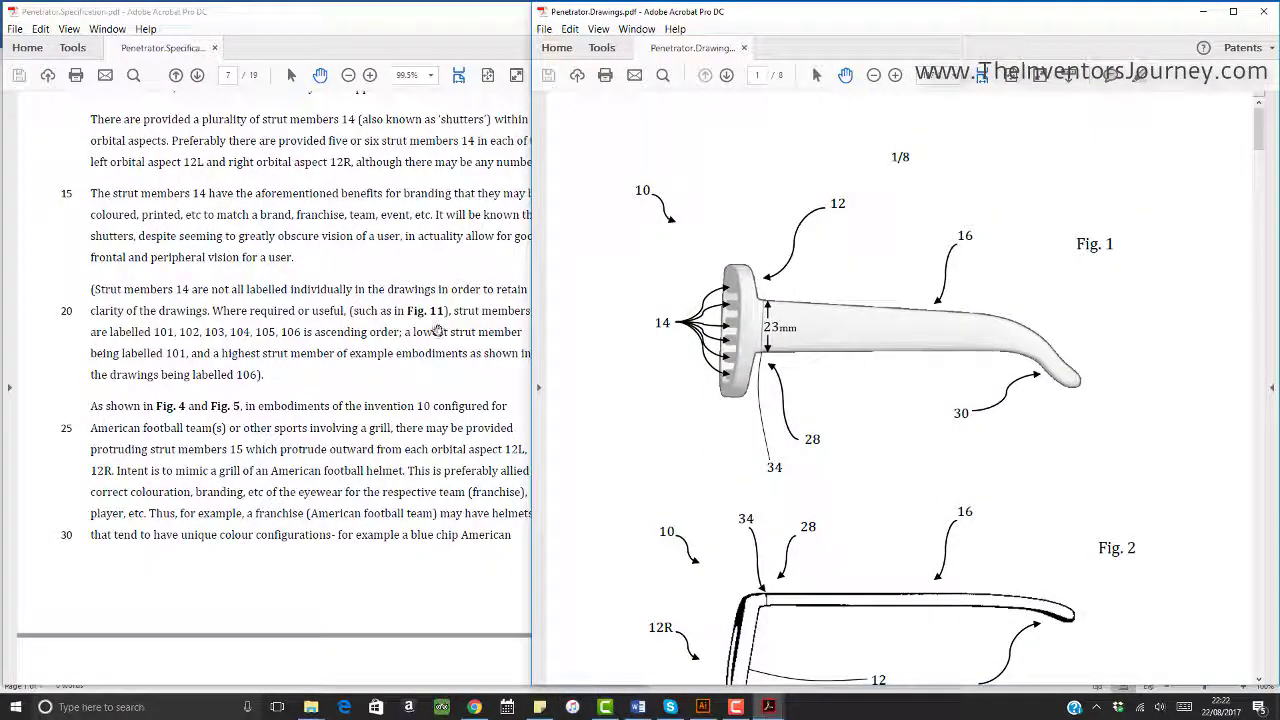
Step: Resize the drawings window's left edge so the specification shows fully beside it
click(437, 331)
click(879, 472)
click(456, 334)
click(696, 376)
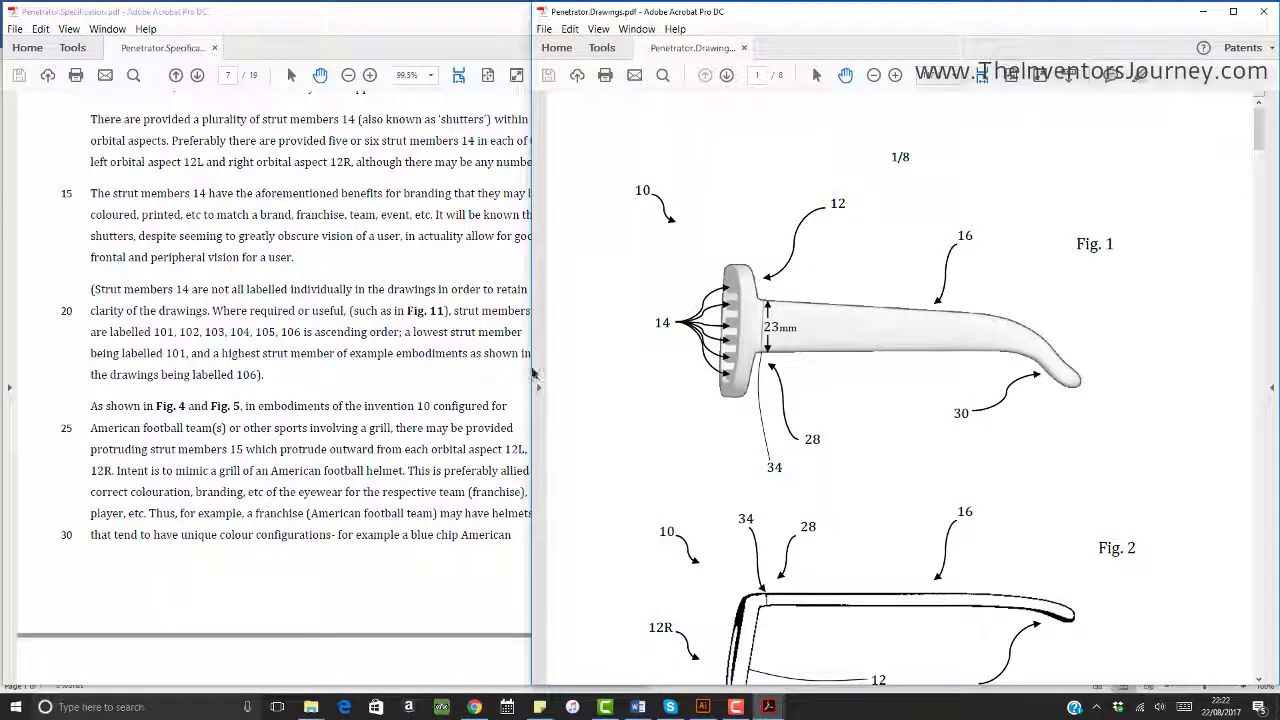
mouse_move(533, 373)
mouse_down()
mouse_move(648, 365)
mouse_move(638, 362)
mouse_up()
drag(626, 310, 626, 362)
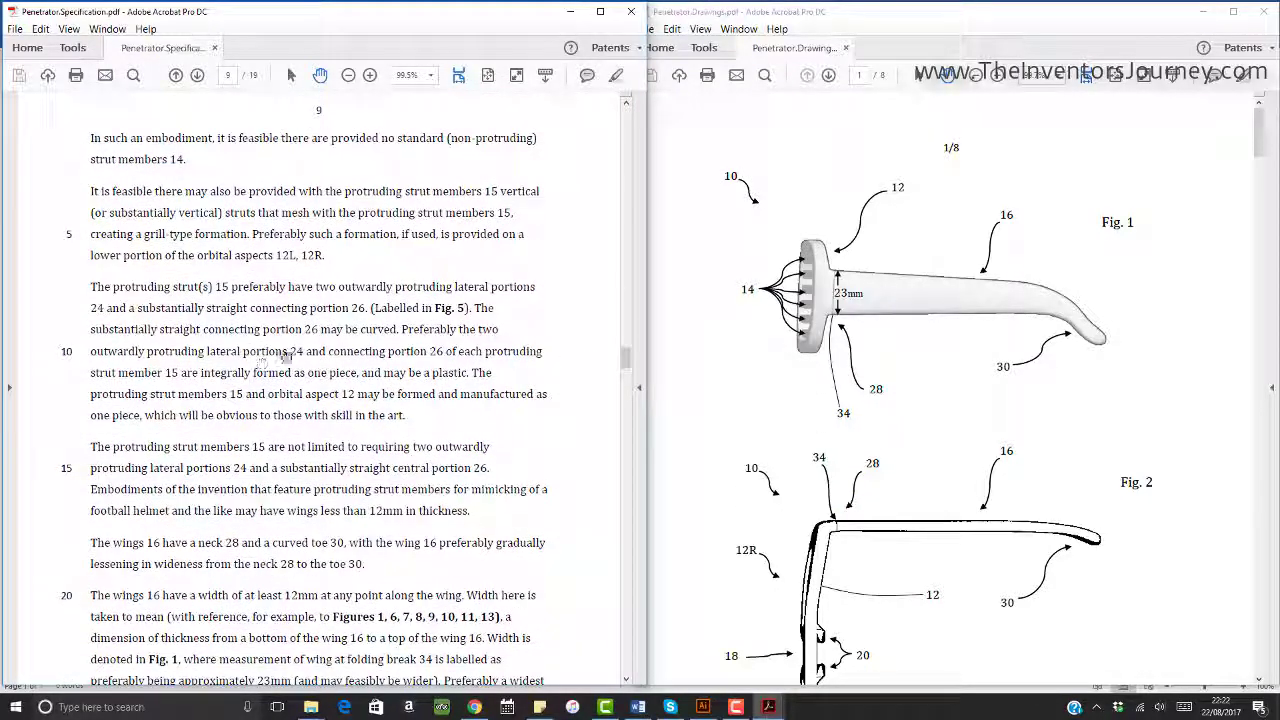
Step: Search the drawings for reference numeral 24, landing on Fig. 5 on page 3
click(898, 391)
drag(1259, 138, 1259, 228)
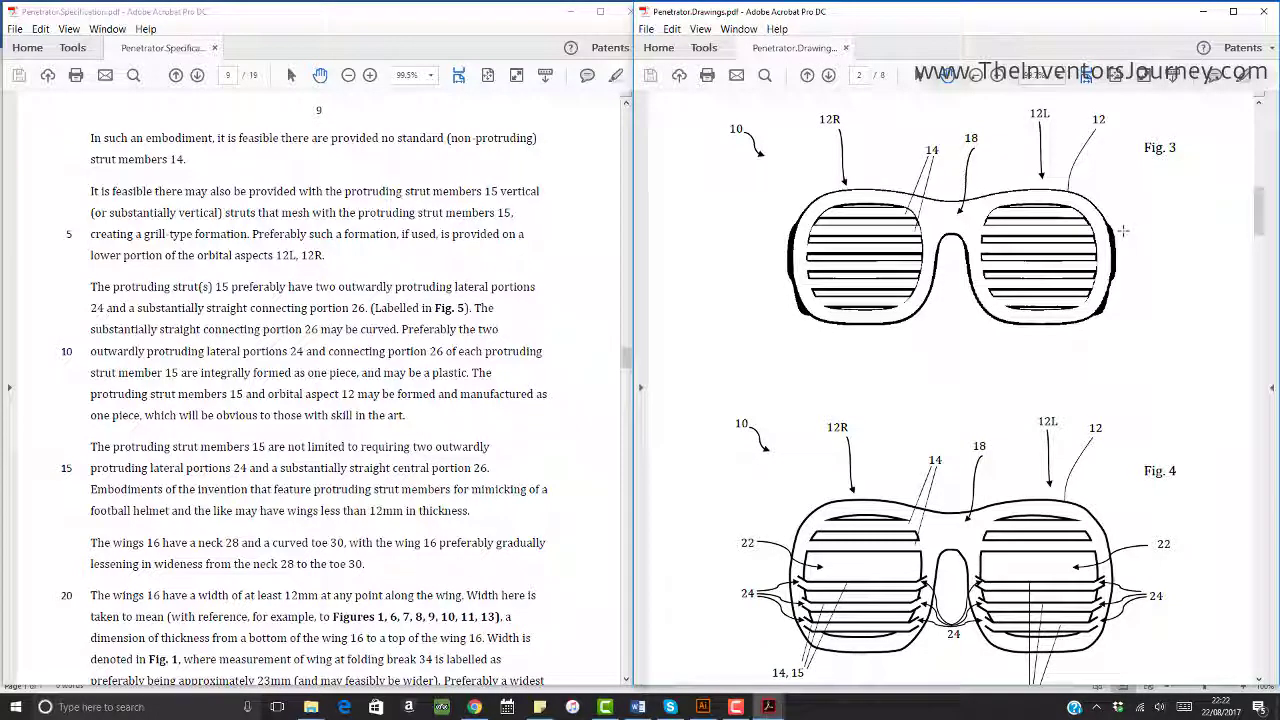
key(ctrl+f)
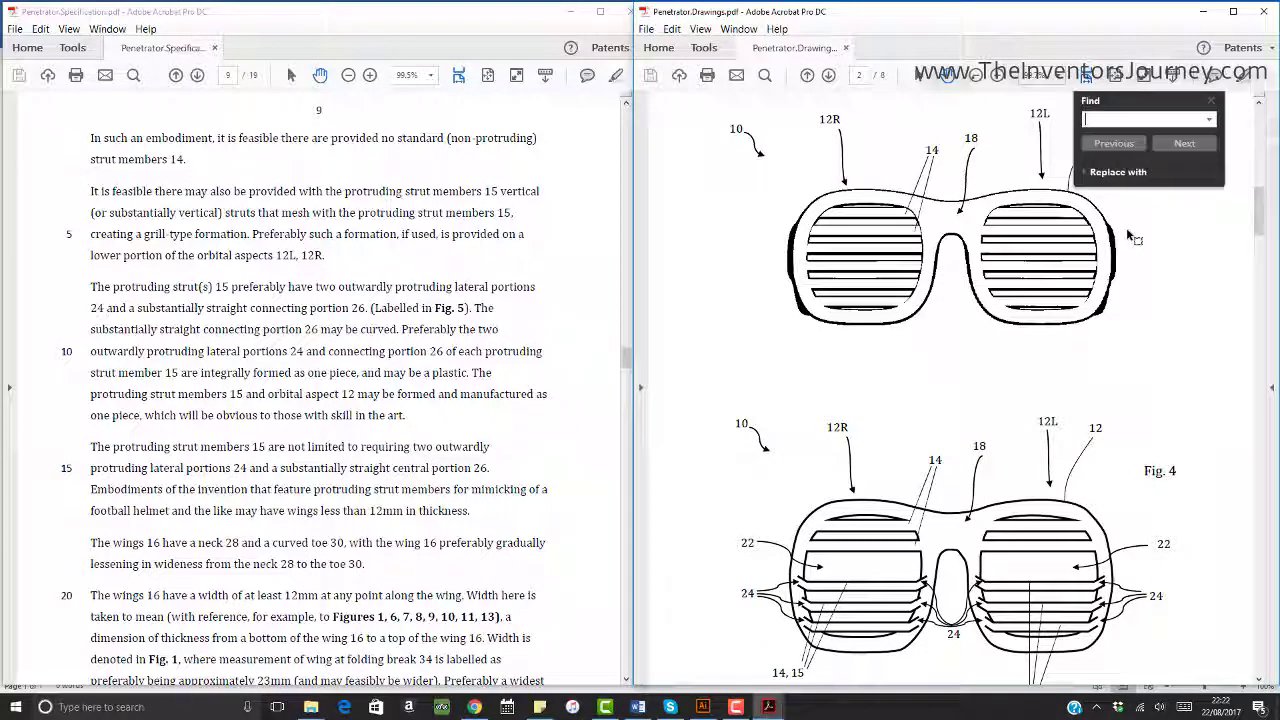
text(24)
key(Return)
key(Return)
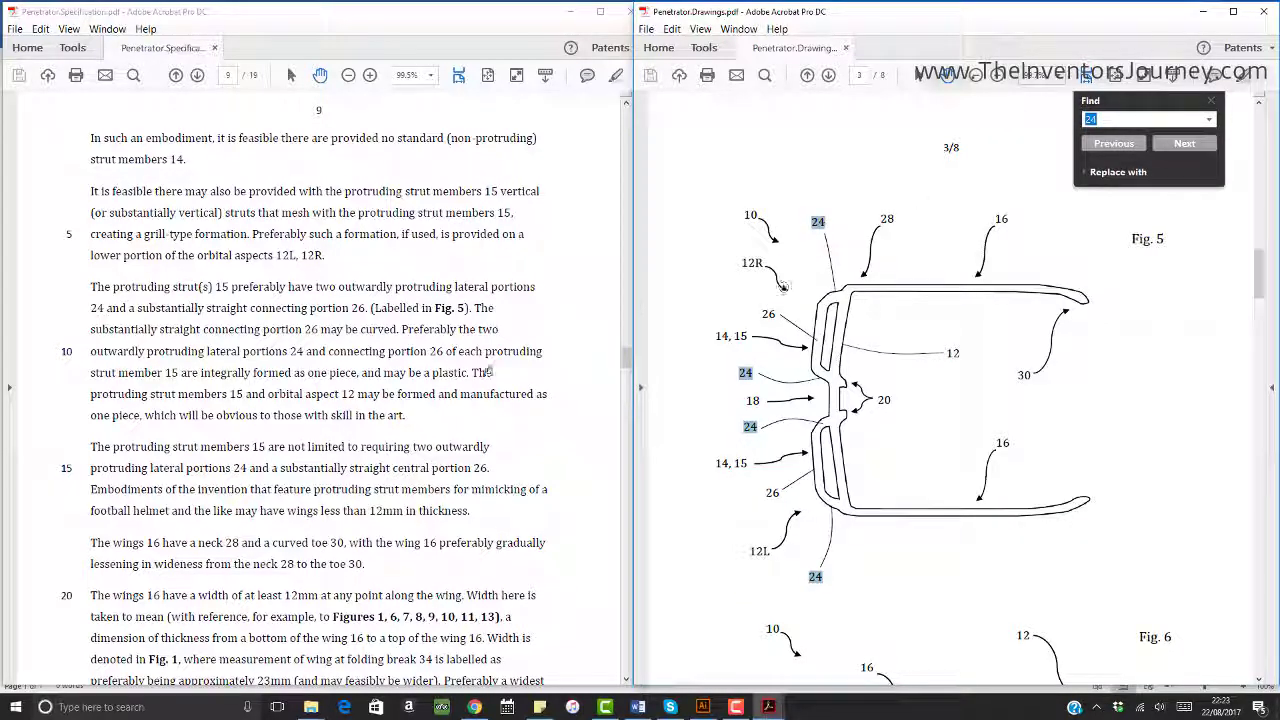
Step: Select and clear the words 'portions 24 and' in the specification, then return to the drawings
click(289, 372)
drag(242, 351, 326, 351)
click(410, 305)
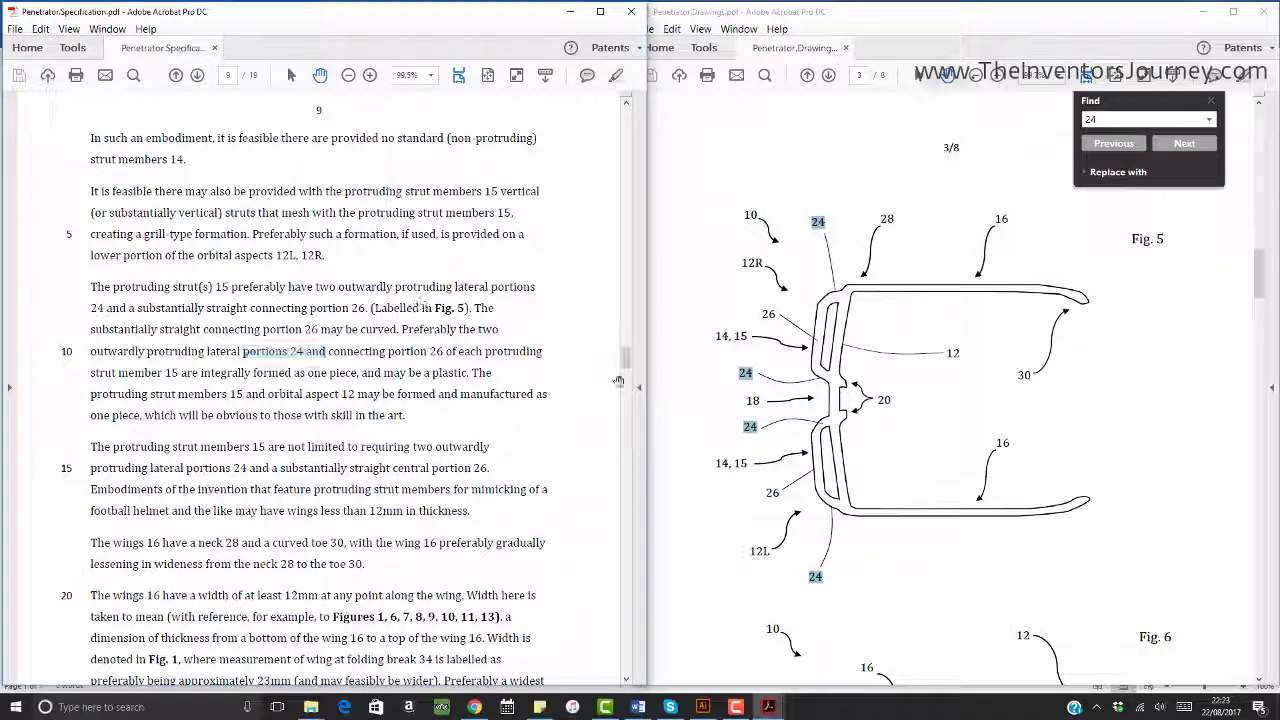
click(1209, 103)
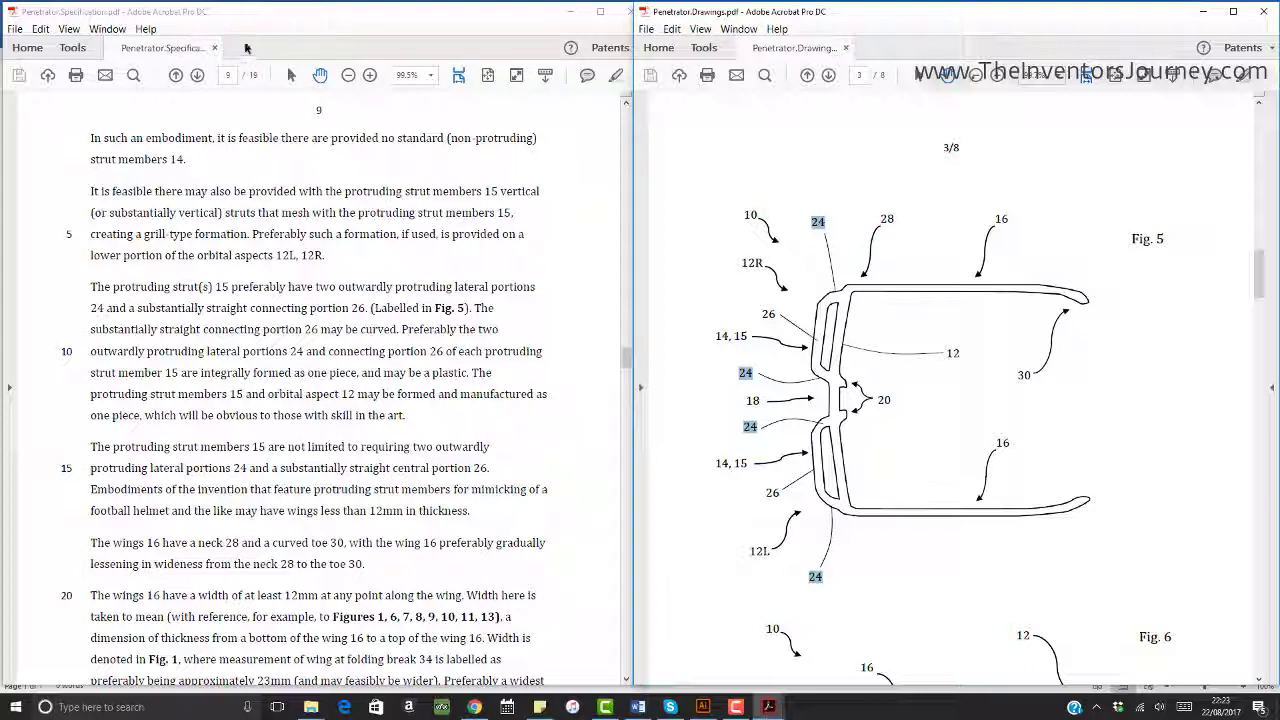
drag(782, 52, 240, 54)
click(179, 50)
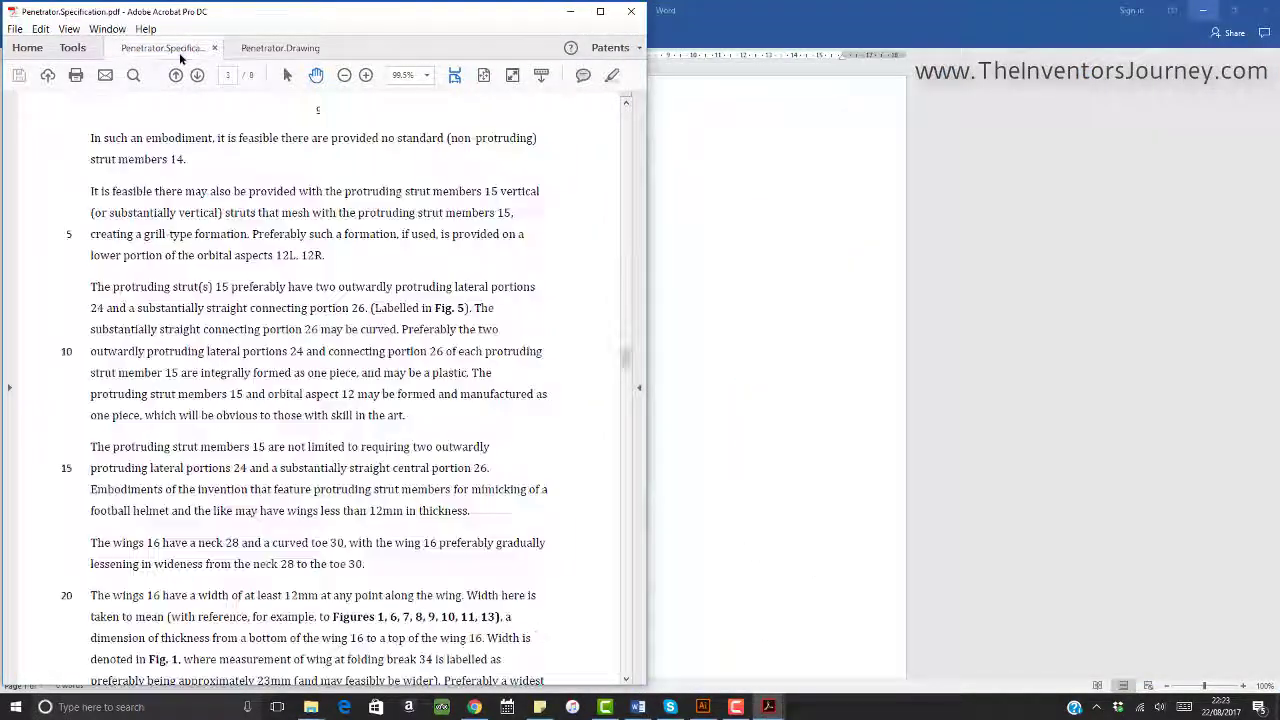
click(262, 52)
drag(681, 114, 725, 45)
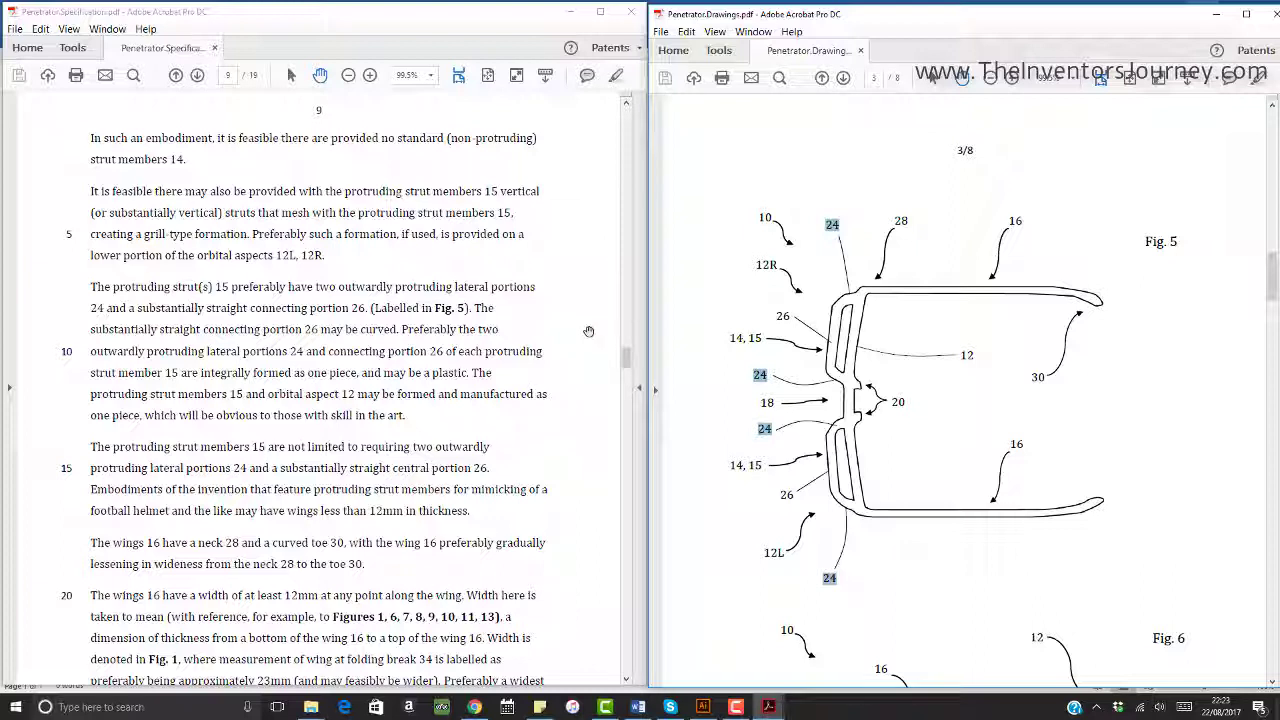